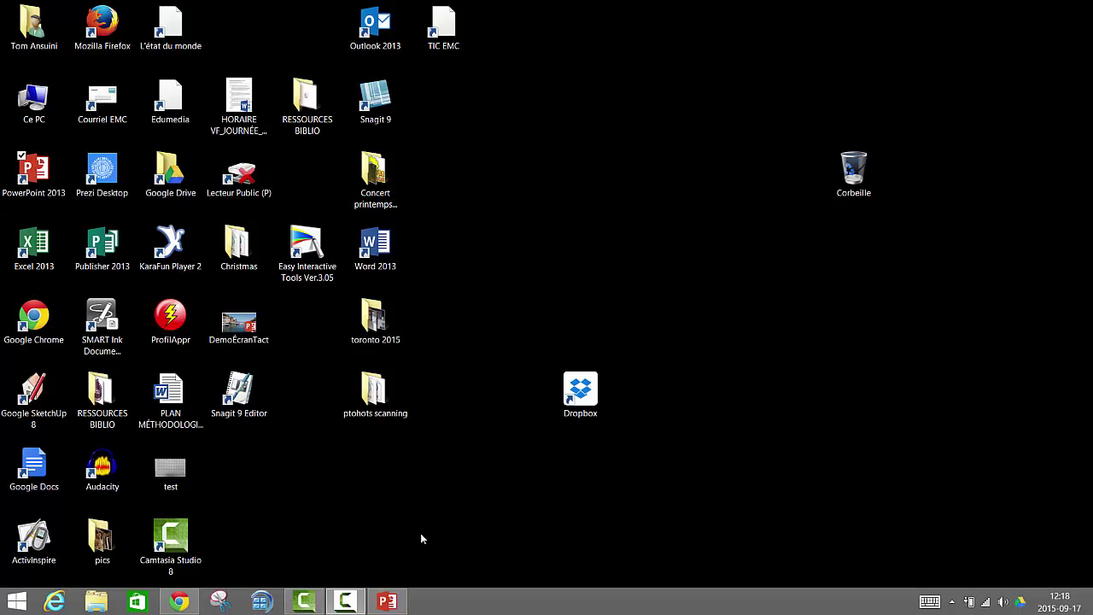
Tick Développeur under Onglets principaux in PowerPoint's Options > Personnaliser le ruban
{"action": "left_click", "coordinate": [387, 601]}
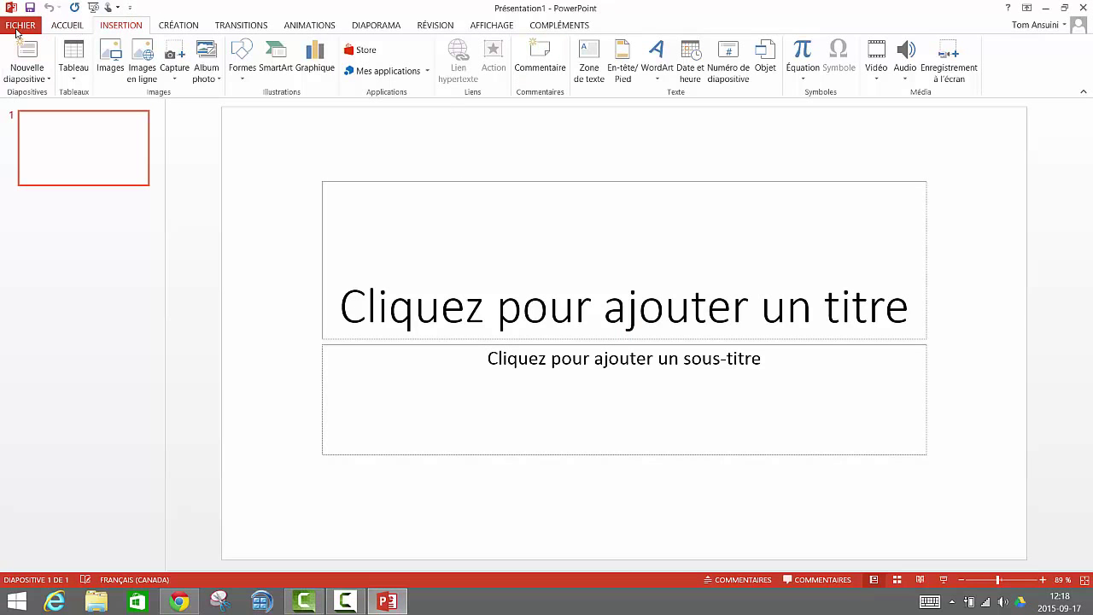
{"action": "left_click", "coordinate": [18, 28]}
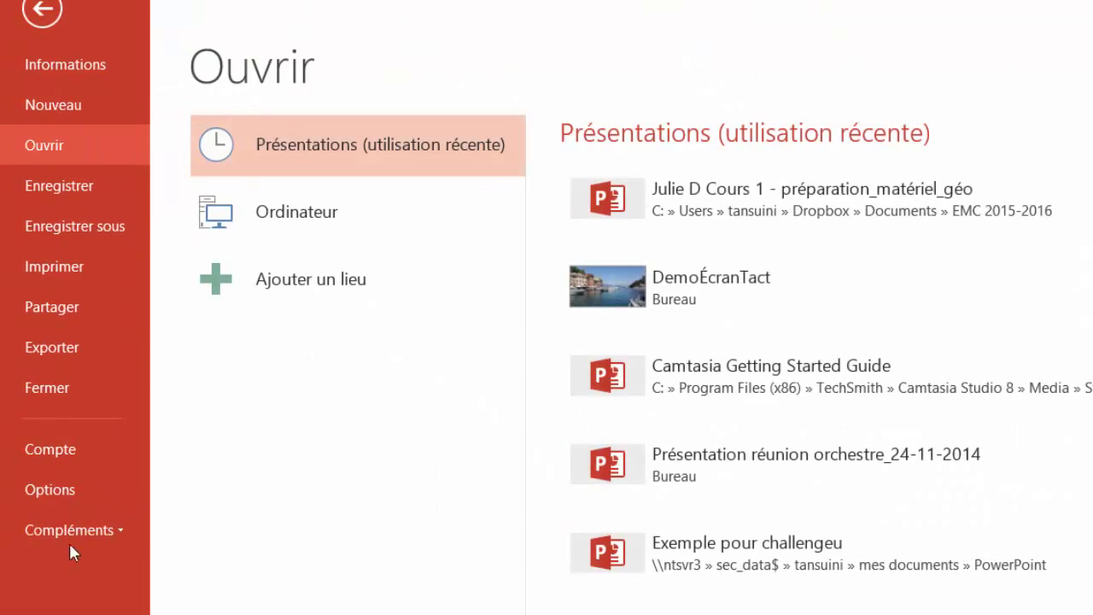
{"action": "left_click", "coordinate": [89, 493]}
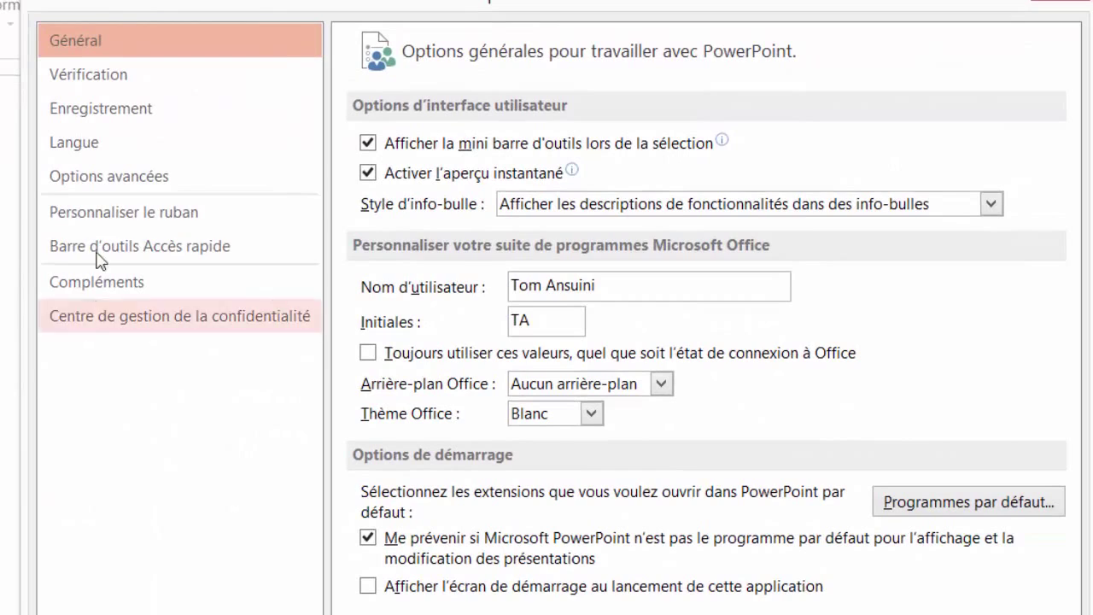
{"action": "left_click", "coordinate": [207, 216]}
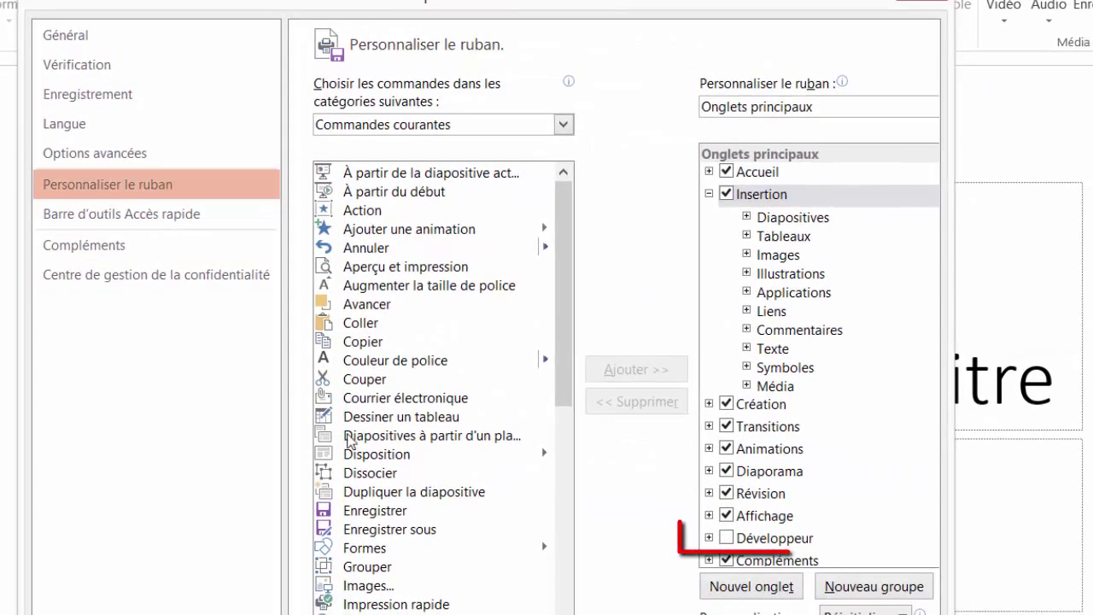
{"action": "left_click", "coordinate": [727, 539]}
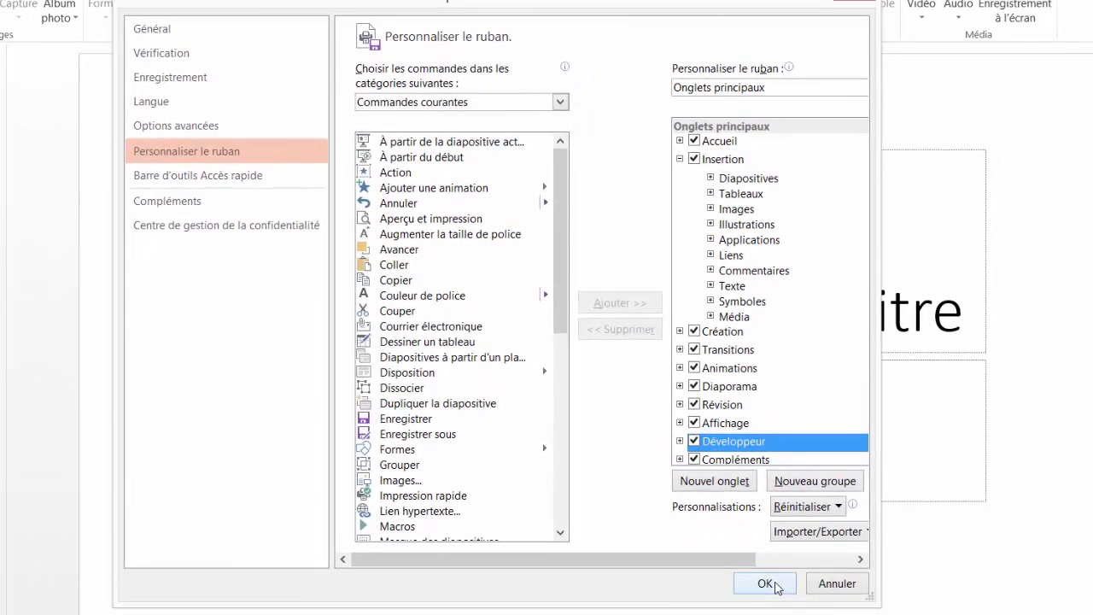
Apply the ribbon change, delete the title and subtitle placeholders, and show the Développeur tab
{"action": "left_click", "coordinate": [766, 584]}
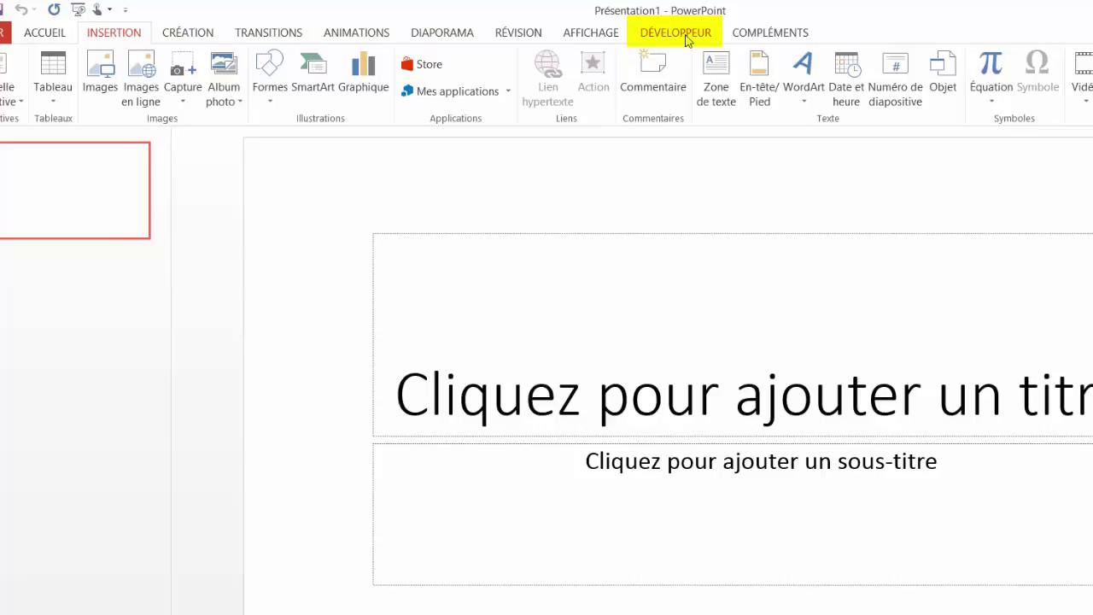
{"action": "left_click", "coordinate": [682, 234]}
{"action": "key", "text": "Delete"}
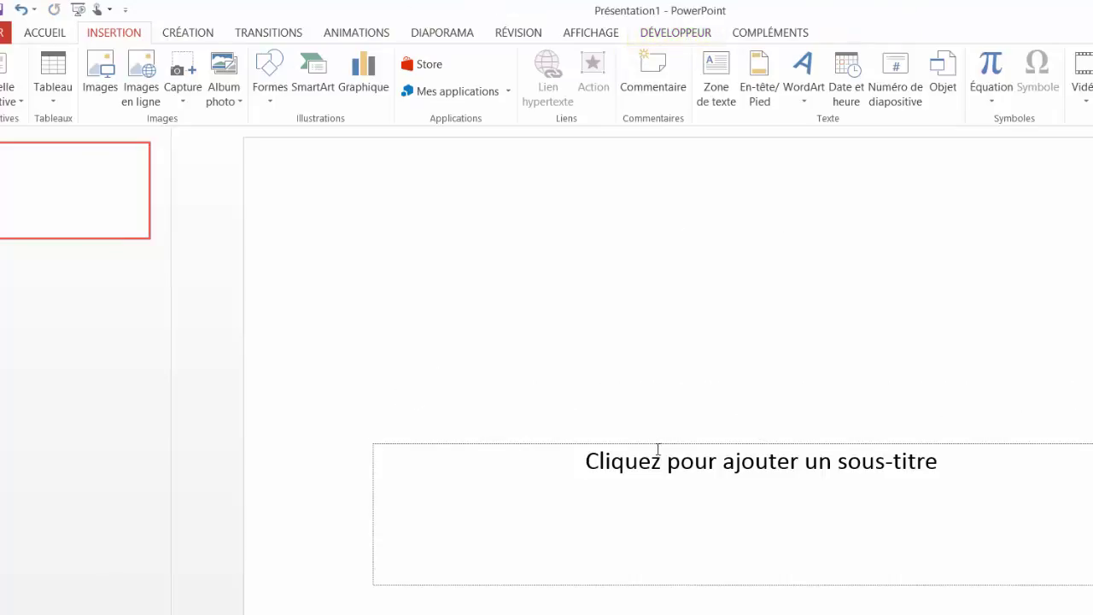
{"action": "left_click", "coordinate": [657, 443]}
{"action": "key", "text": "Delete"}
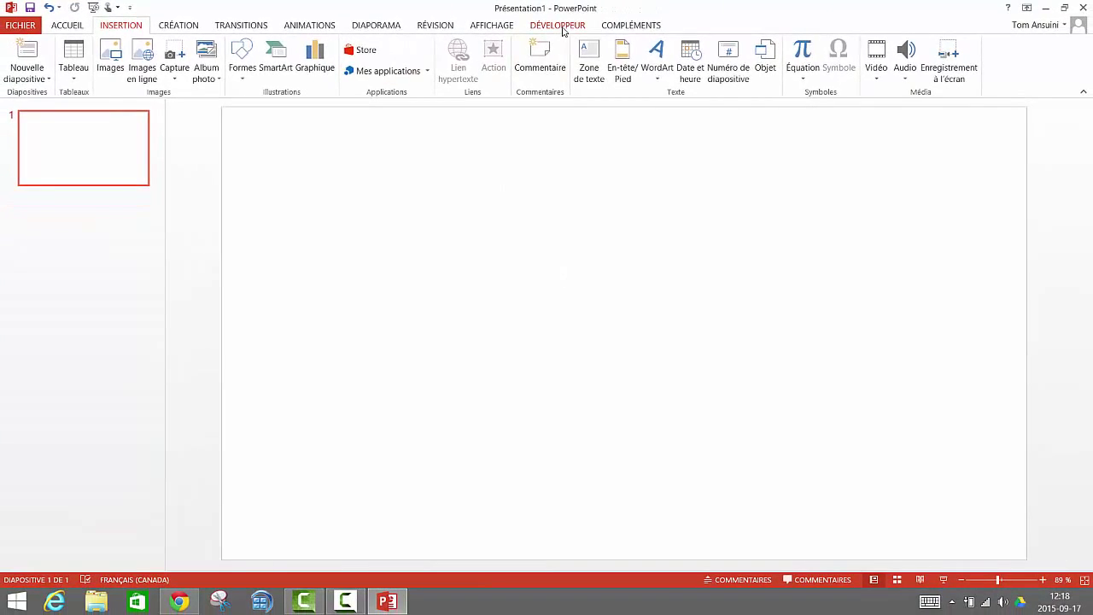
{"action": "left_click", "coordinate": [562, 27]}
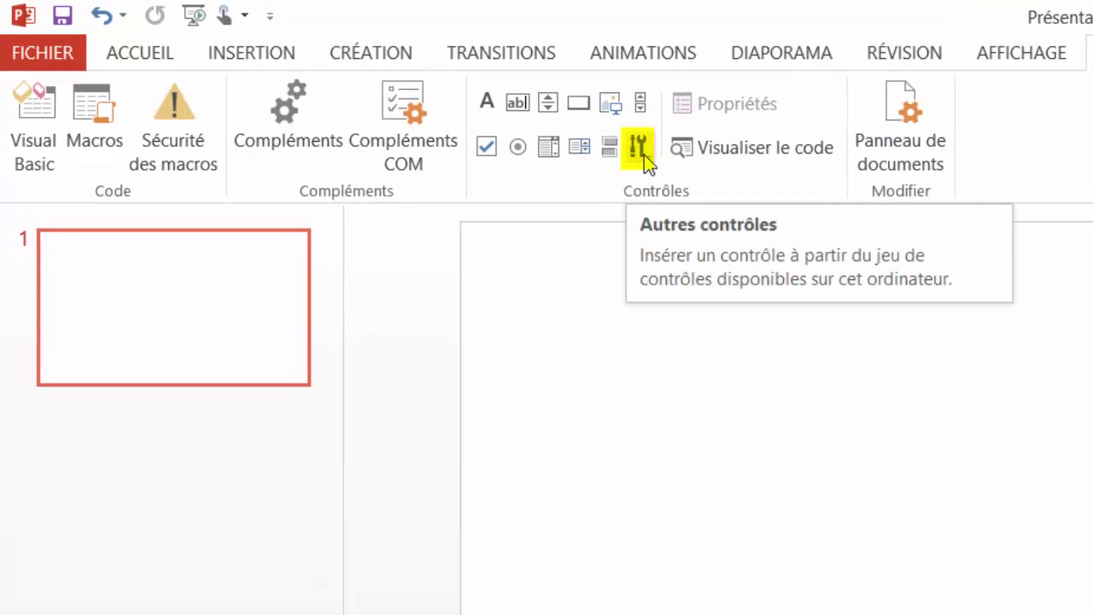
Insert a Shockwave Flash Object from Autres contrôles and draw it large near the slide's top-left
{"action": "left_click", "coordinate": [644, 155]}
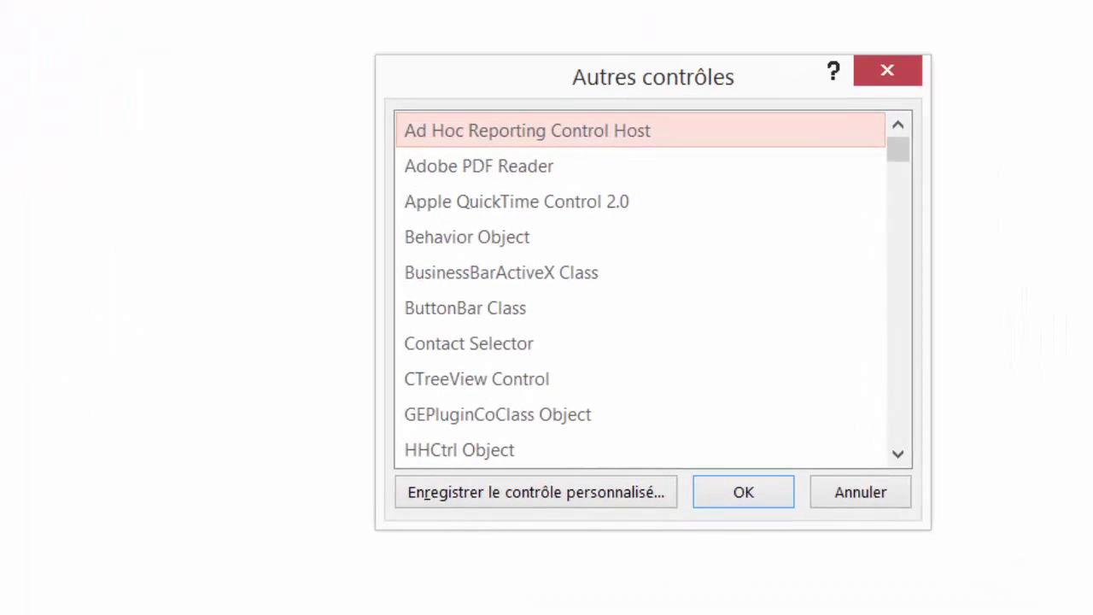
{"action": "scroll", "coordinate": [670, 272], "scroll_direction": "down", "scroll_amount": 7}
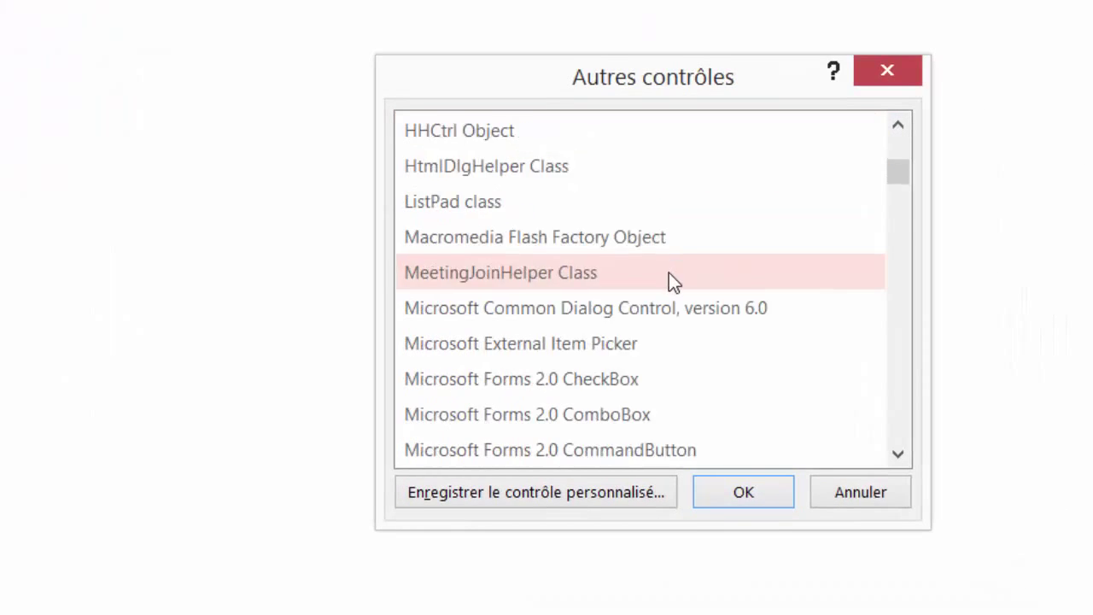
{"action": "scroll", "coordinate": [669, 275], "scroll_direction": "down", "scroll_amount": 20}
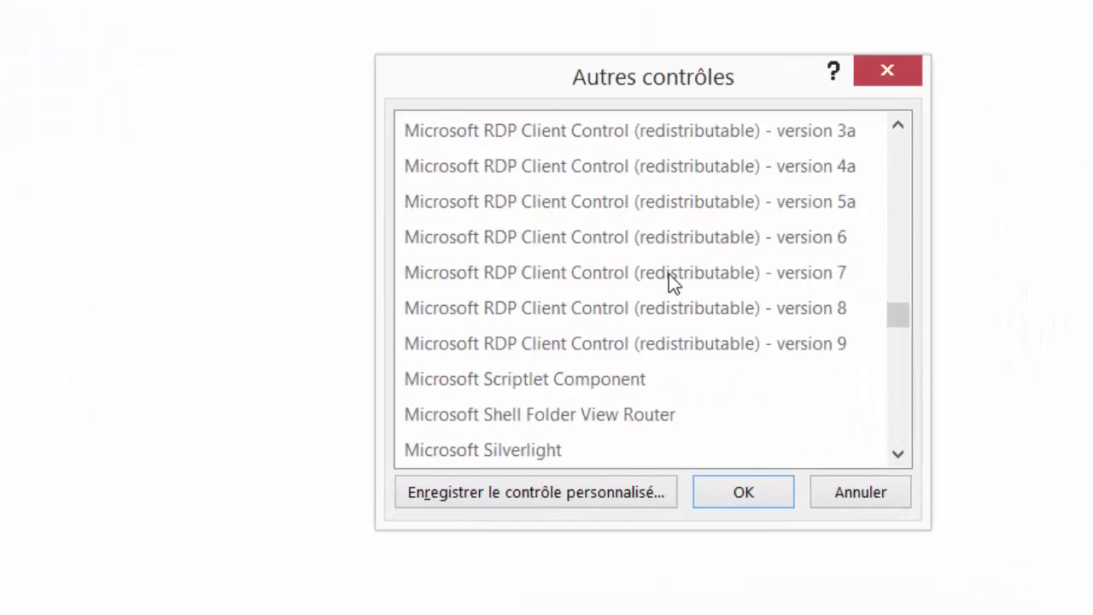
{"action": "scroll", "coordinate": [668, 279], "scroll_direction": "down", "scroll_amount": 2}
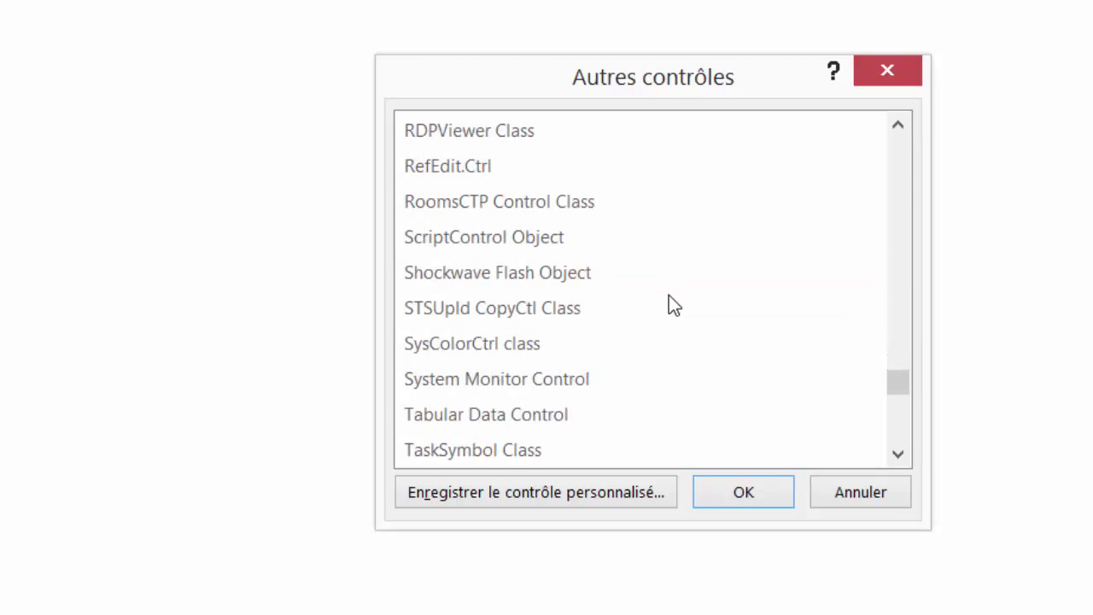
{"action": "left_click", "coordinate": [580, 275]}
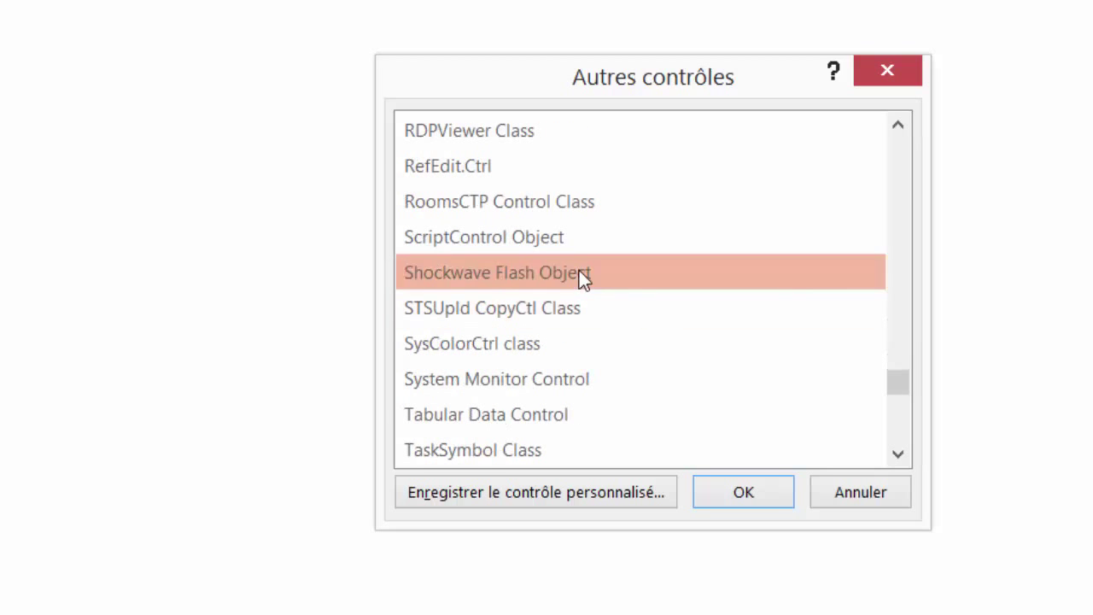
{"action": "left_click", "coordinate": [734, 495]}
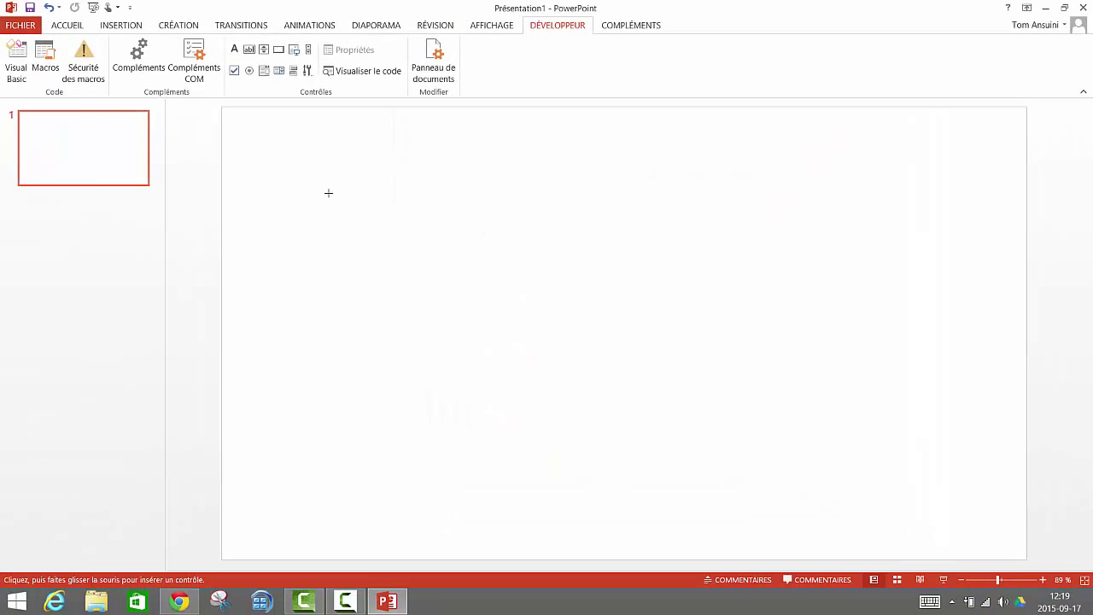
{"action": "left_click_drag", "start_coordinate": [316, 168], "coordinate": [762, 480]}
{"action": "left_click_drag", "start_coordinate": [603, 337], "coordinate": [574, 314]}
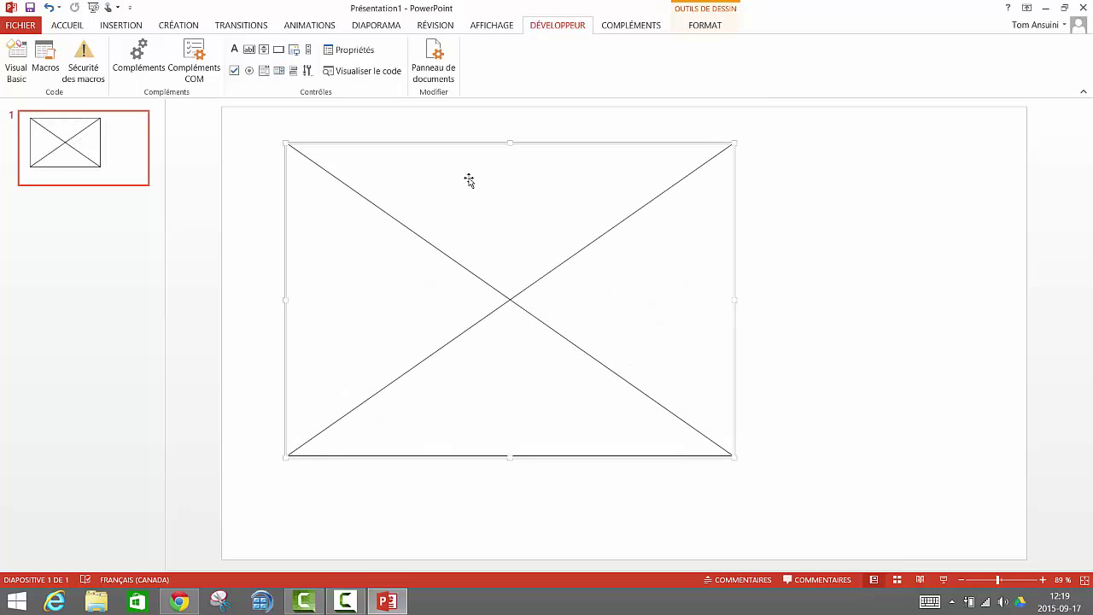
Copy the Benny Golson 'Lullaby Of Birdland' YouTube address from the browser and return to PowerPoint
{"action": "left_click", "coordinate": [178, 602]}
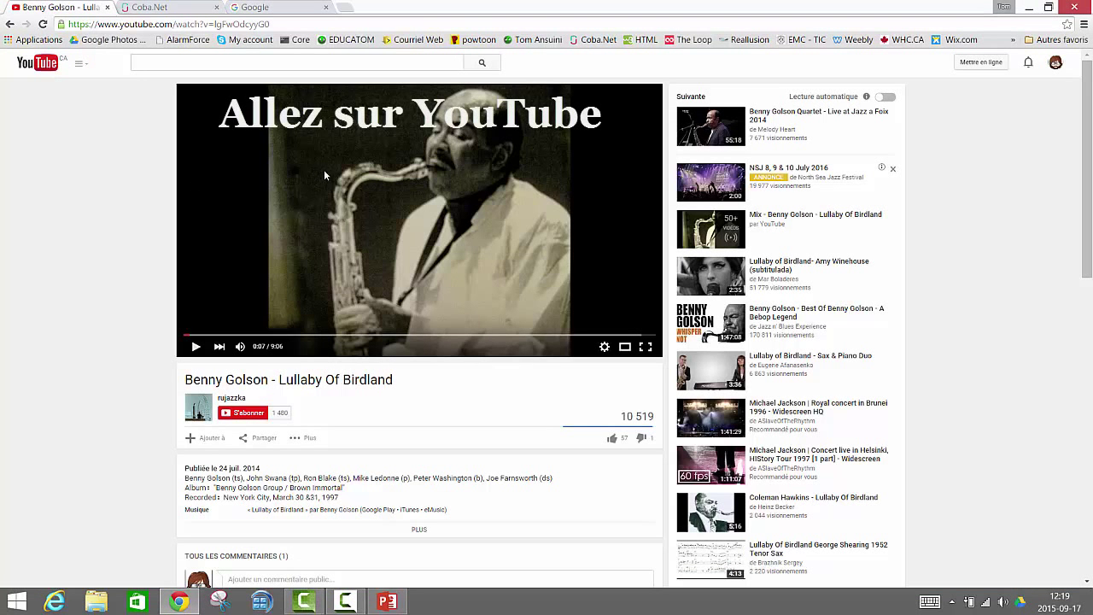
{"action": "double_click", "coordinate": [281, 23]}
{"action": "triple_click", "coordinate": [281, 23]}
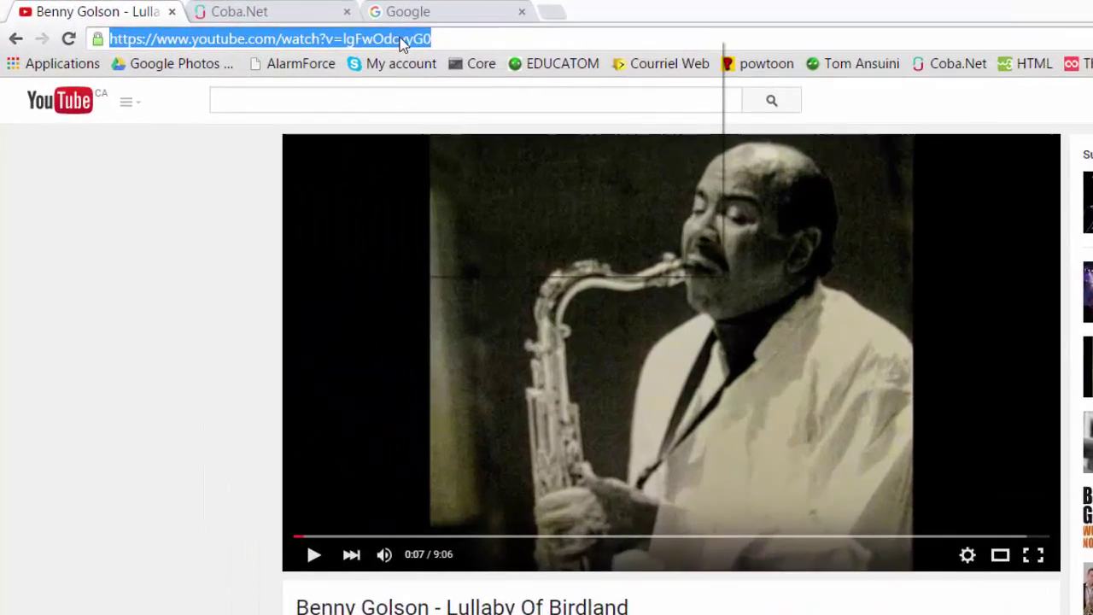
{"action": "right_click", "coordinate": [245, 25]}
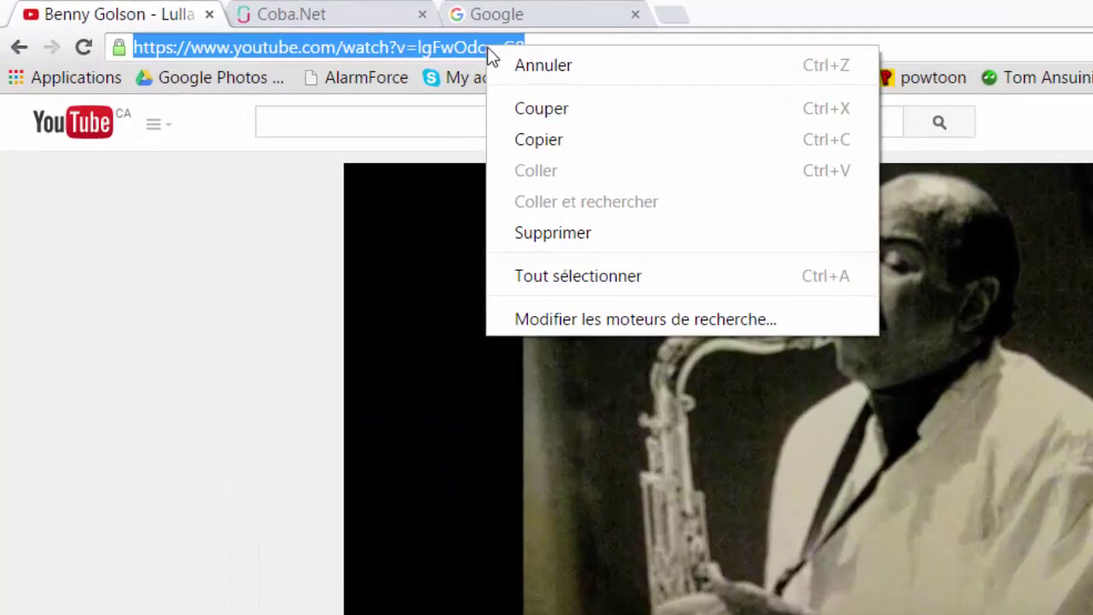
{"action": "left_click", "coordinate": [544, 146]}
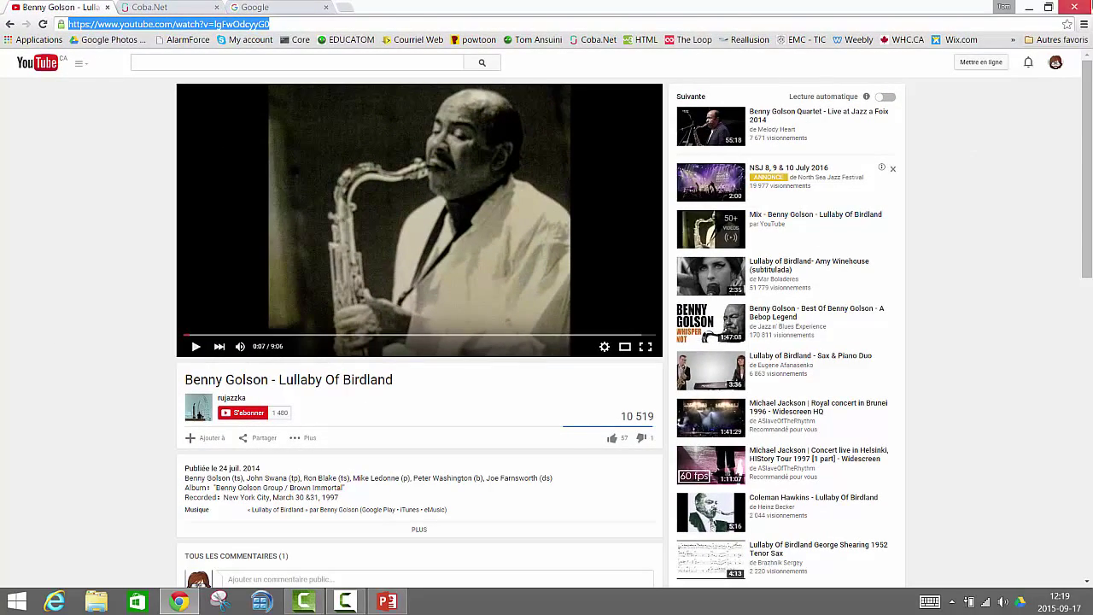
{"action": "key", "text": "alt+Tab"}
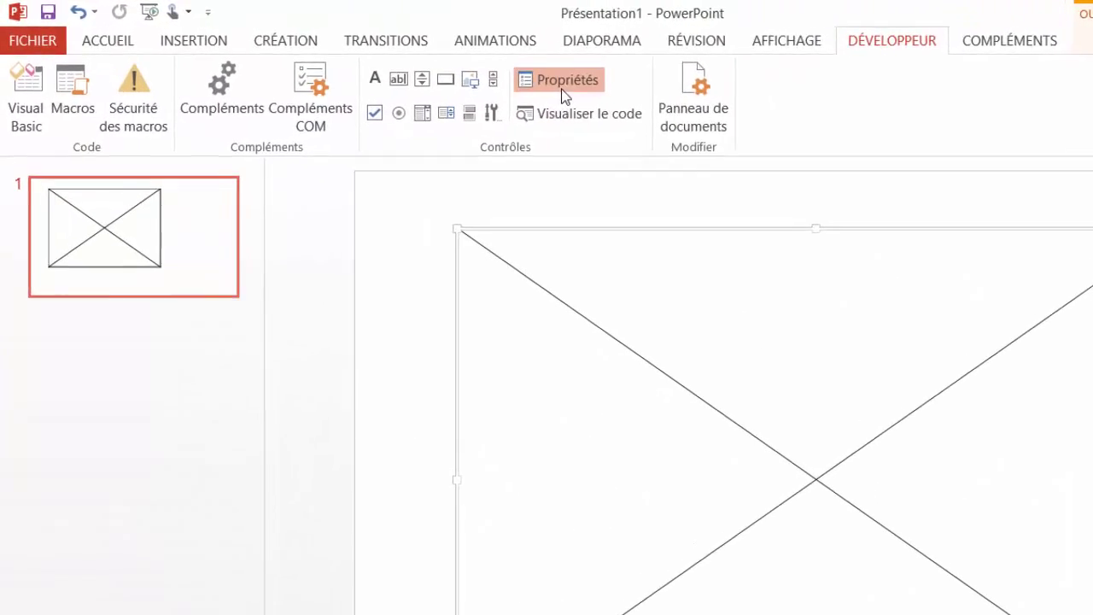
Open the Flash control's properties, widen the window, and paste the YouTube address into Movie
{"action": "left_click", "coordinate": [562, 86]}
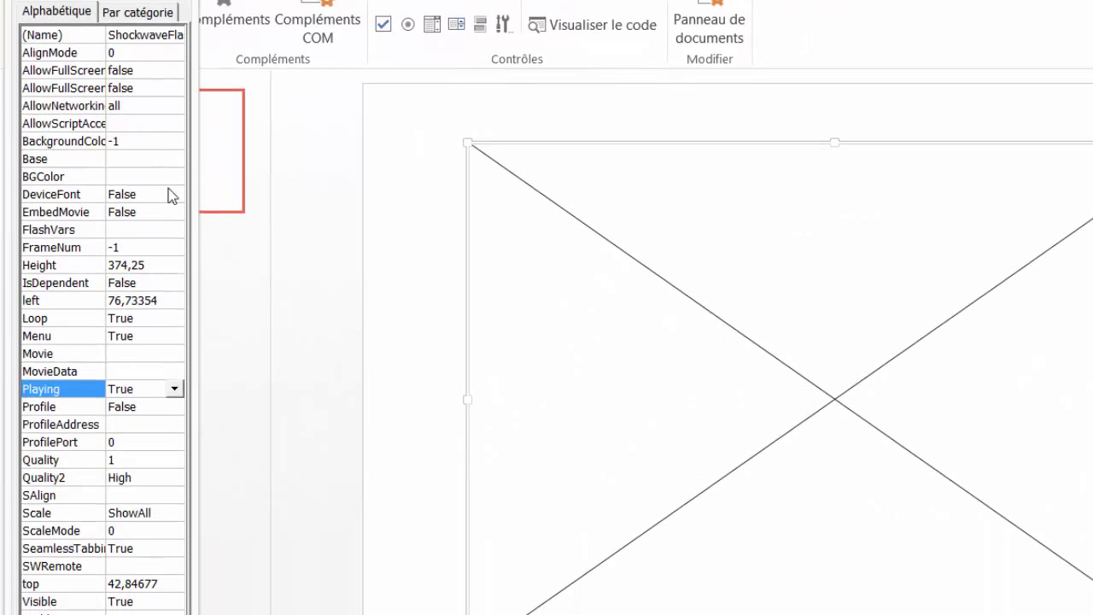
{"action": "left_click_drag", "start_coordinate": [139, 194], "coordinate": [444, 200]}
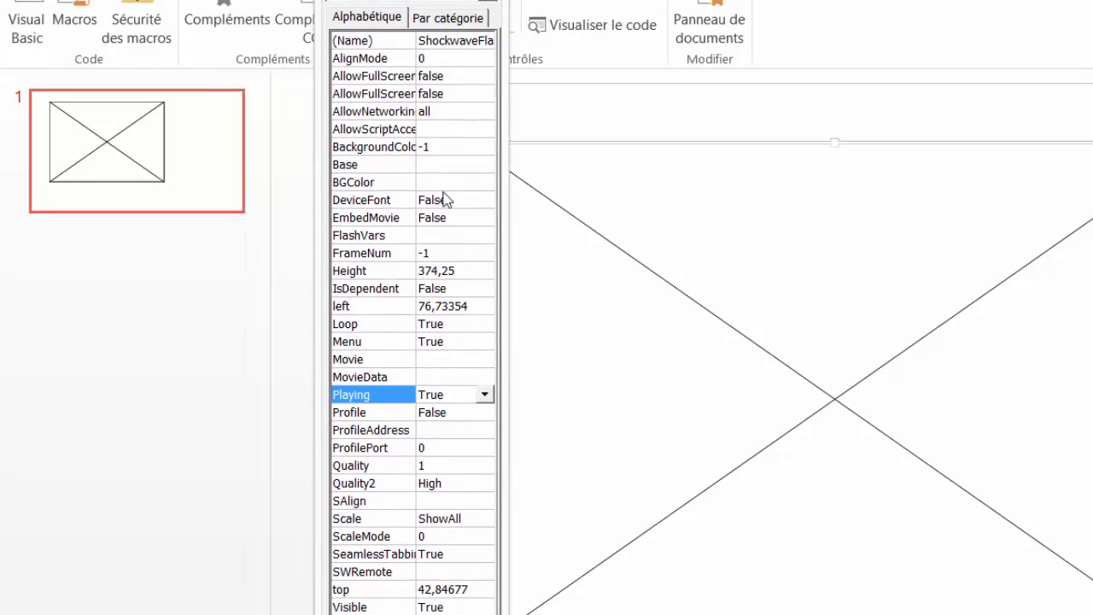
{"action": "left_click_drag", "start_coordinate": [504, 306], "coordinate": [988, 388]}
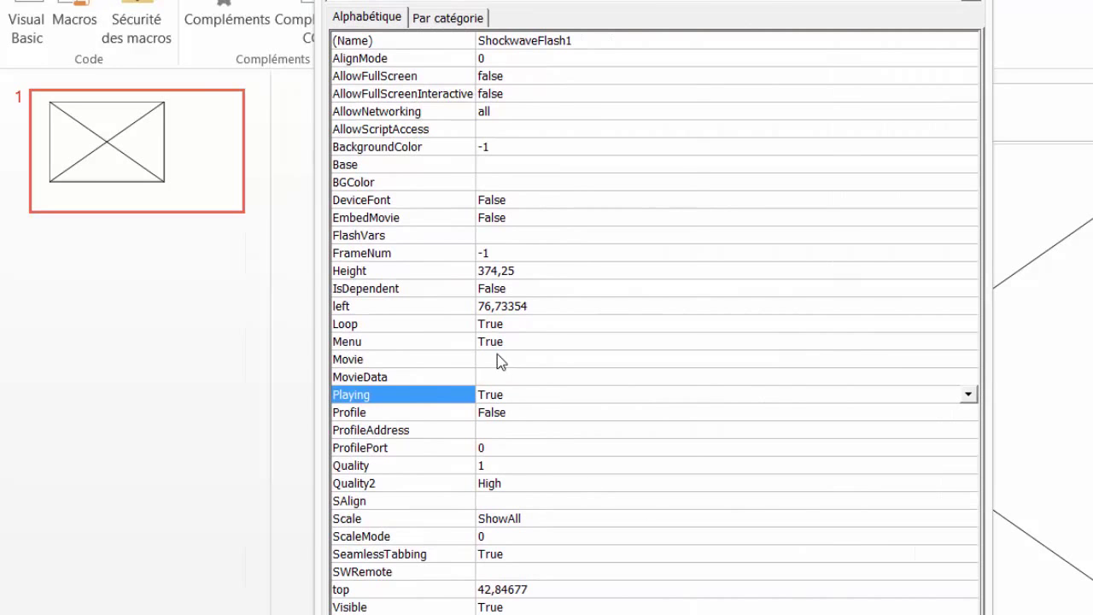
{"action": "left_click", "coordinate": [397, 364]}
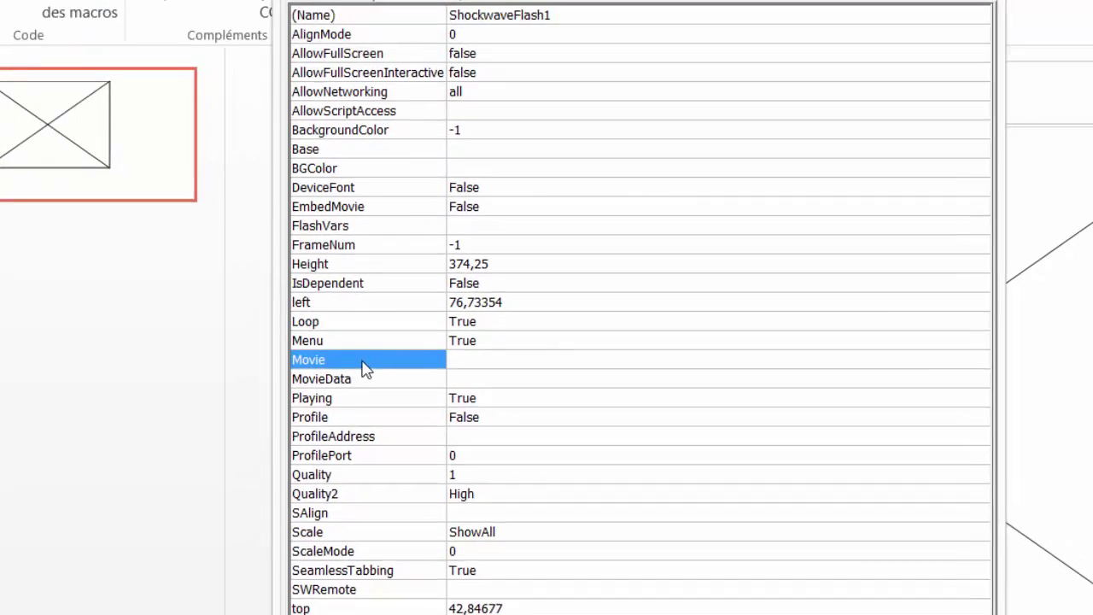
{"action": "left_click", "coordinate": [469, 362]}
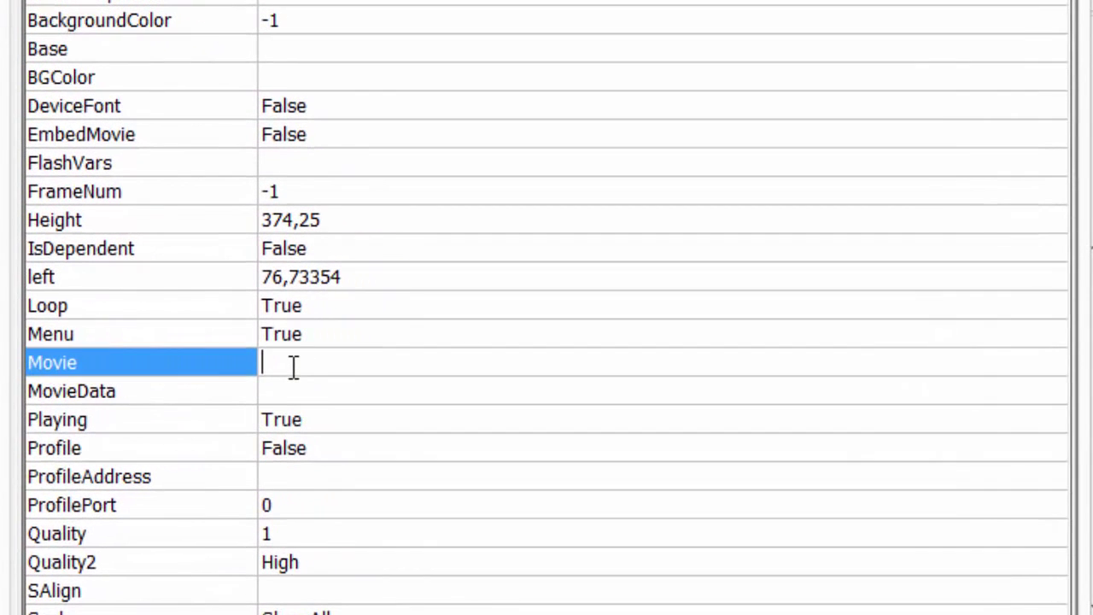
{"action": "right_click", "coordinate": [293, 367]}
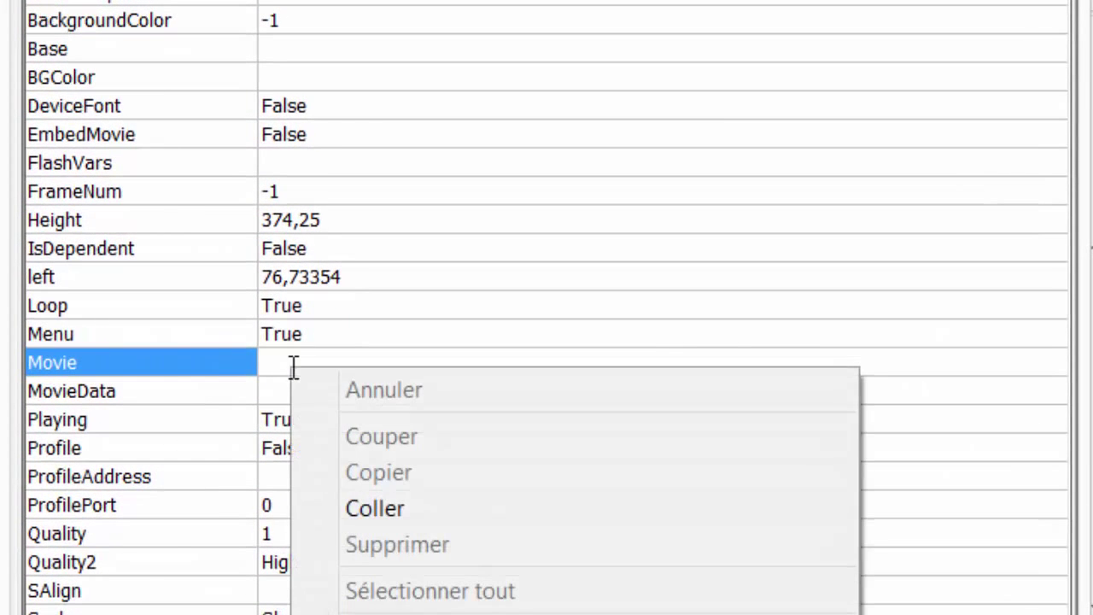
{"action": "left_click", "coordinate": [437, 515]}
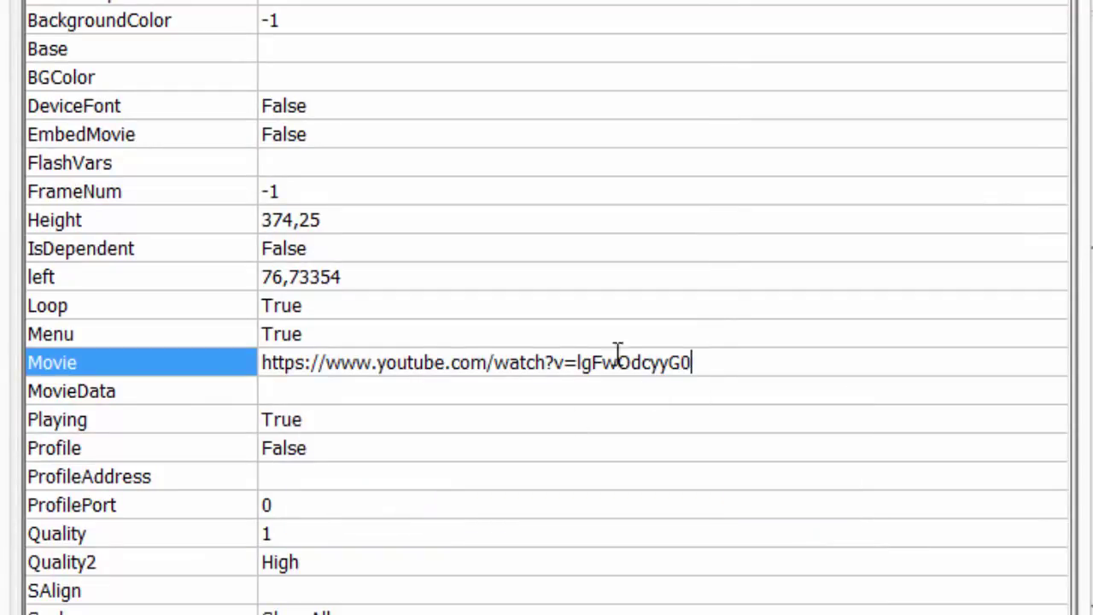
{"action": "left_click", "coordinate": [495, 363]}
{"action": "key", "text": "Left"}
{"action": "key", "text": "Delete"}
{"action": "key", "text": "Delete"}
{"action": "key", "text": "Delete"}
{"action": "key", "text": "Delete"}
{"action": "key", "text": "Delete"}
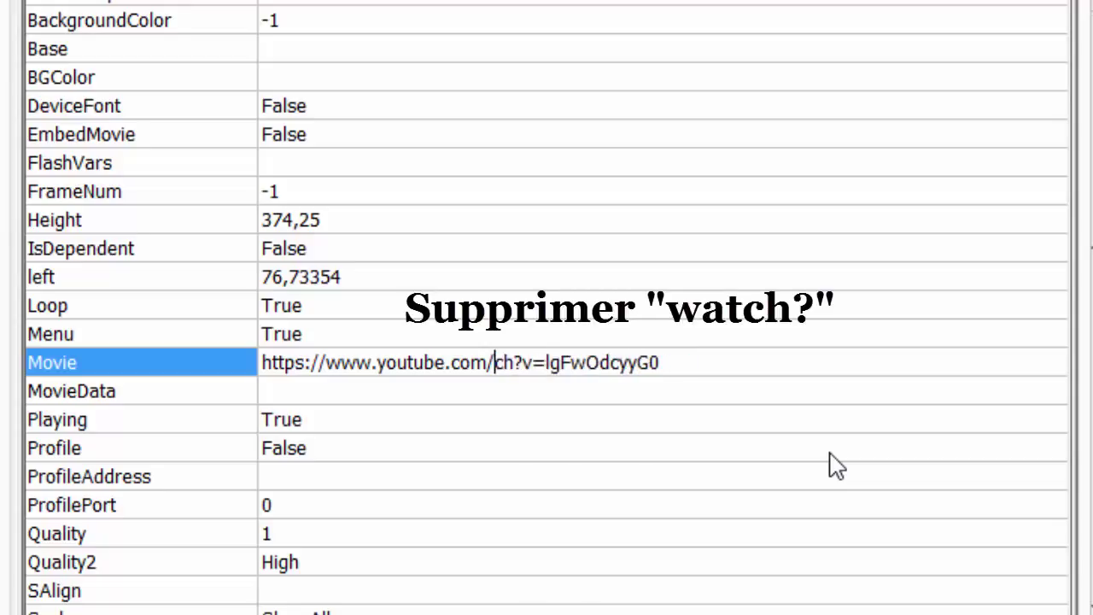
{"action": "key", "text": "Delete"}
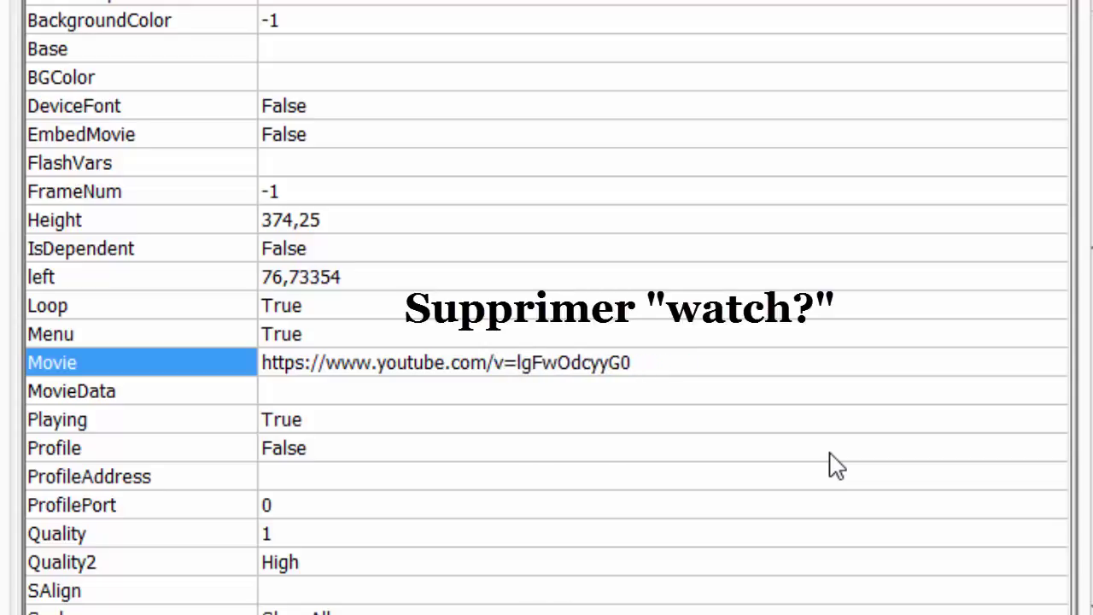
{"action": "key", "text": "Right"}
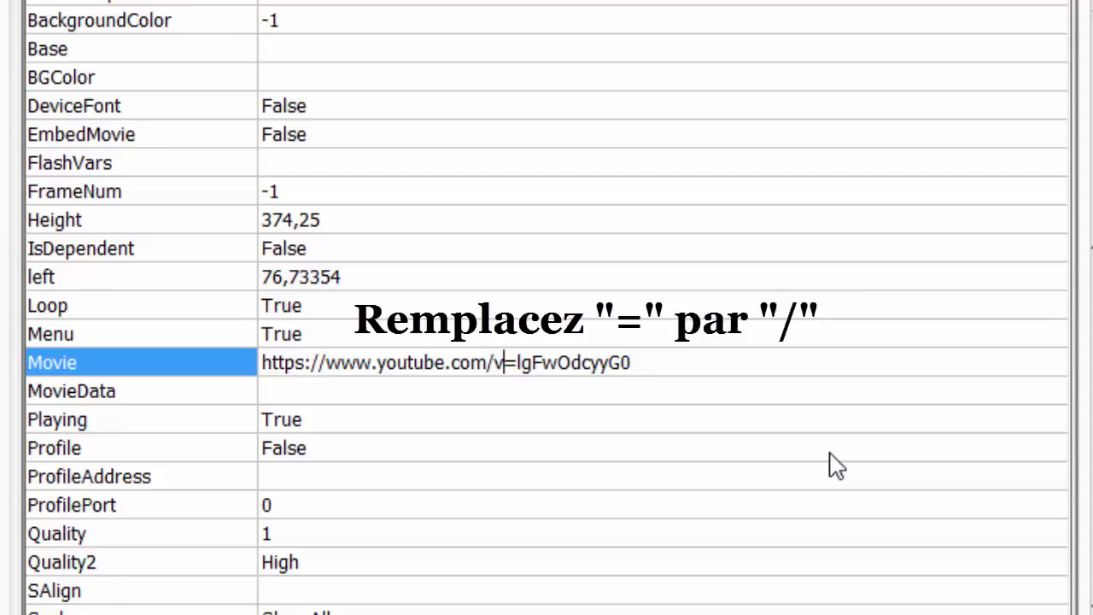
{"action": "key", "text": "Delete"}
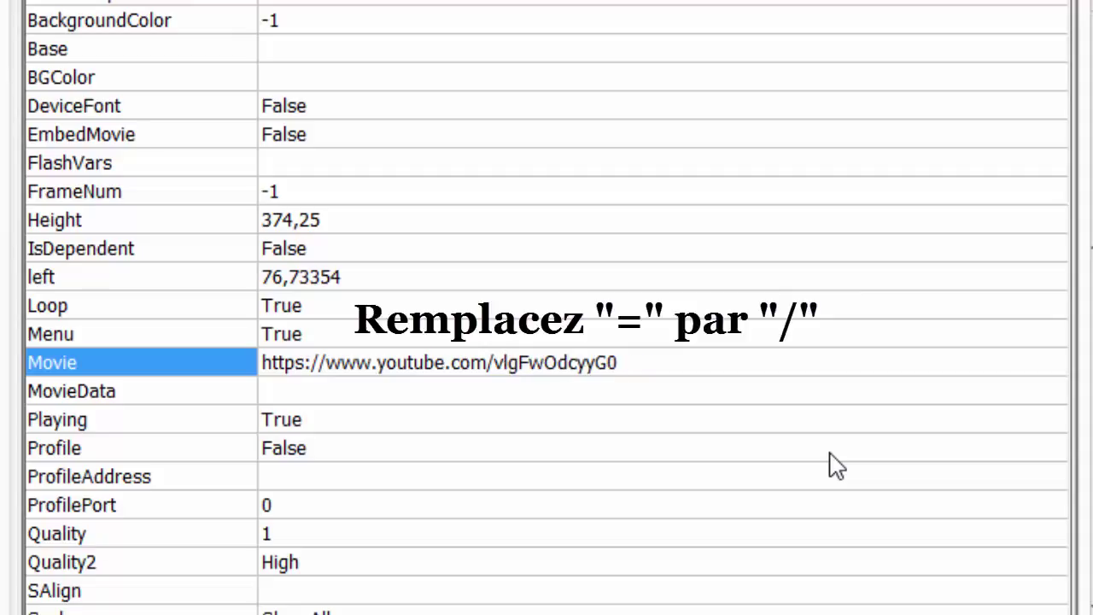
{"action": "type", "text": "/"}
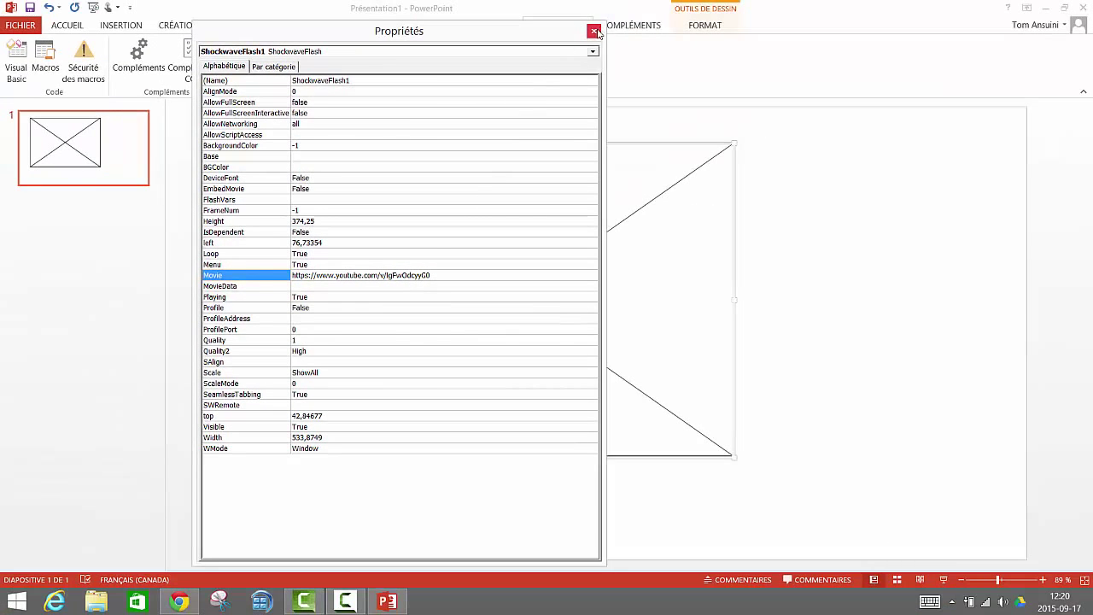
Close the properties window, start the slideshow, and play the embedded saxophone video
{"action": "left_click", "coordinate": [593, 32]}
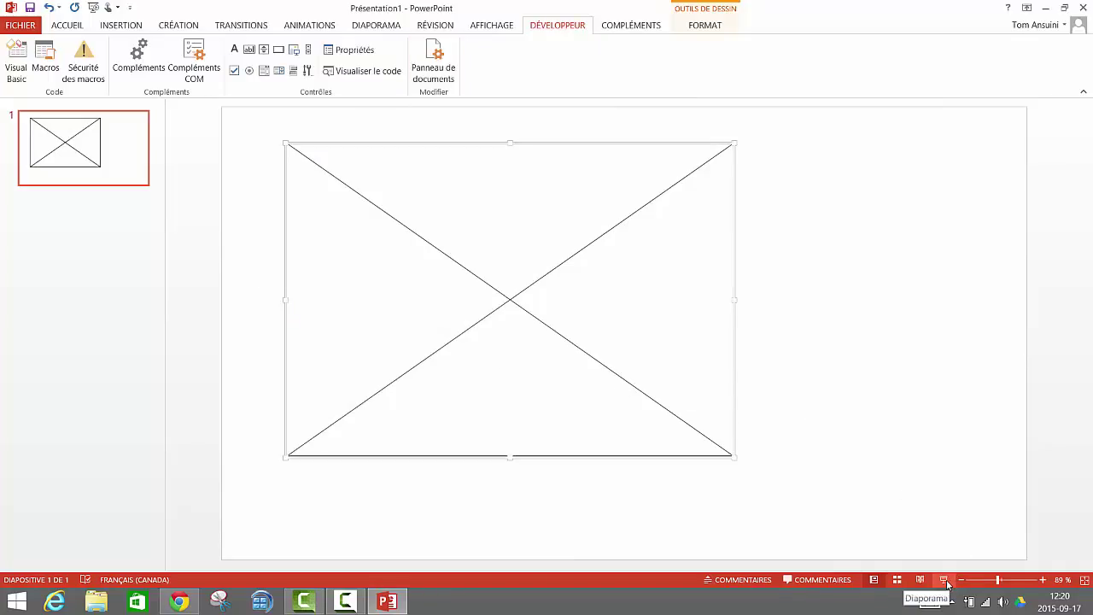
{"action": "left_click", "coordinate": [945, 580]}
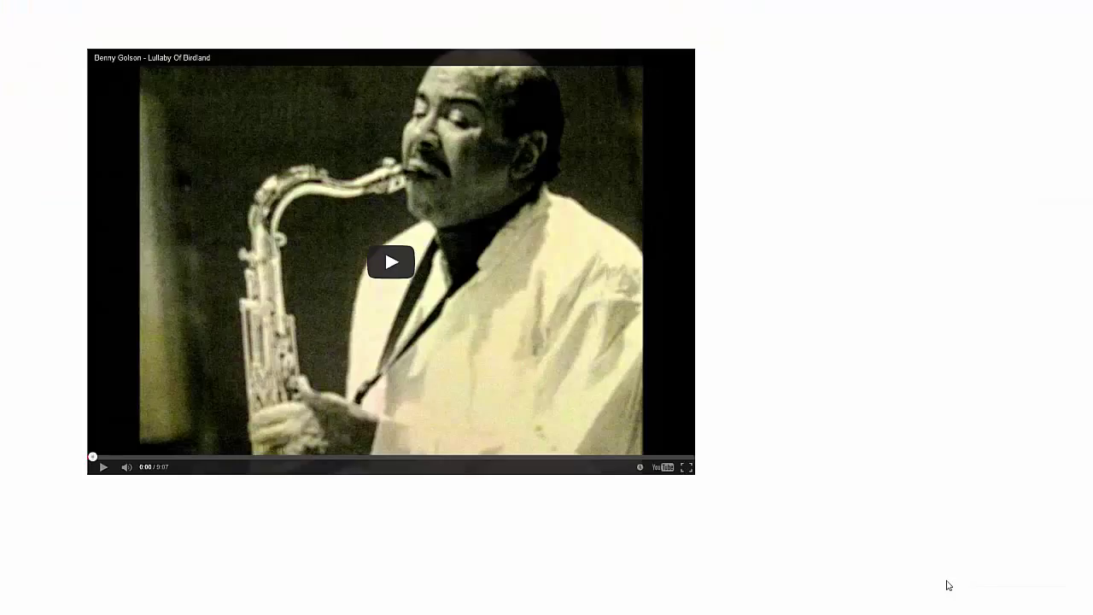
{"action": "left_click", "coordinate": [390, 261]}
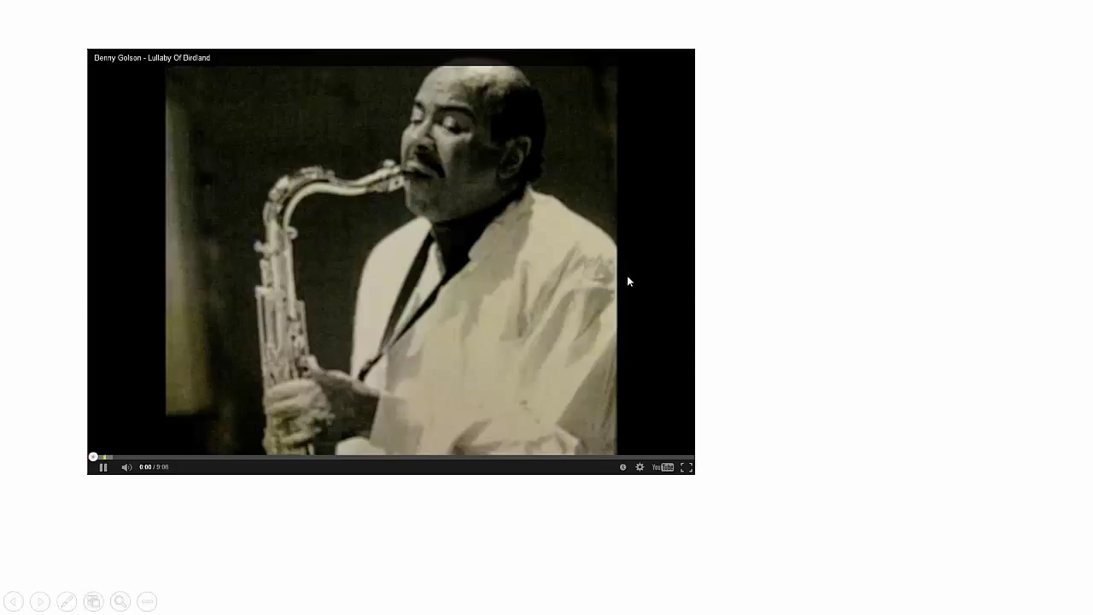
Pause the video, exit the slideshow with Esc, and enlarge the video control on the slide
{"action": "left_click", "coordinate": [104, 468]}
{"action": "key", "text": "Escape"}
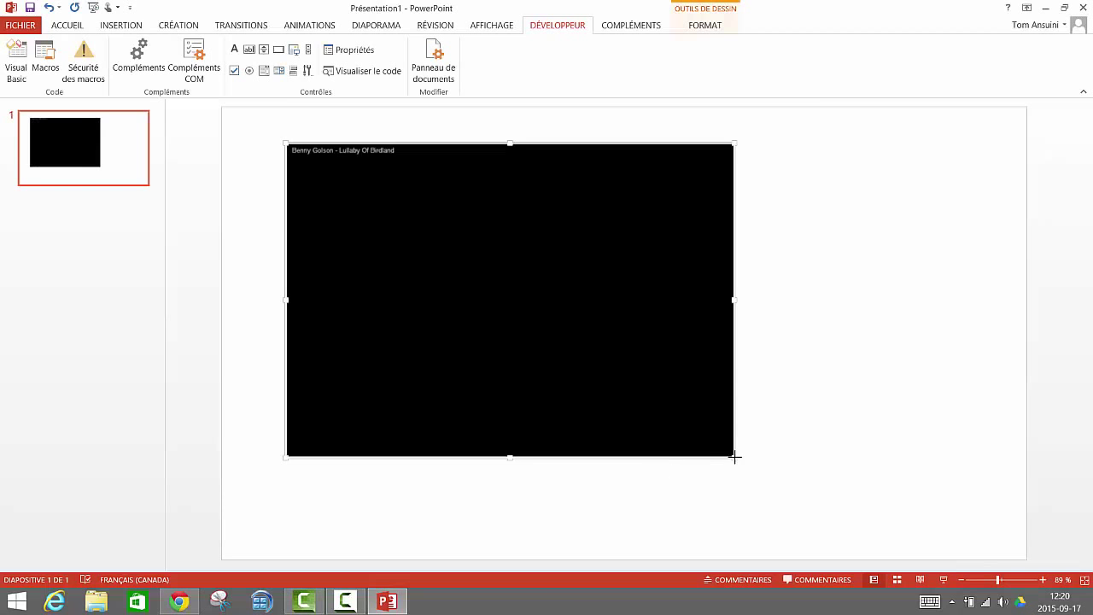
{"action": "left_click_drag", "start_coordinate": [734, 457], "coordinate": [819, 503]}
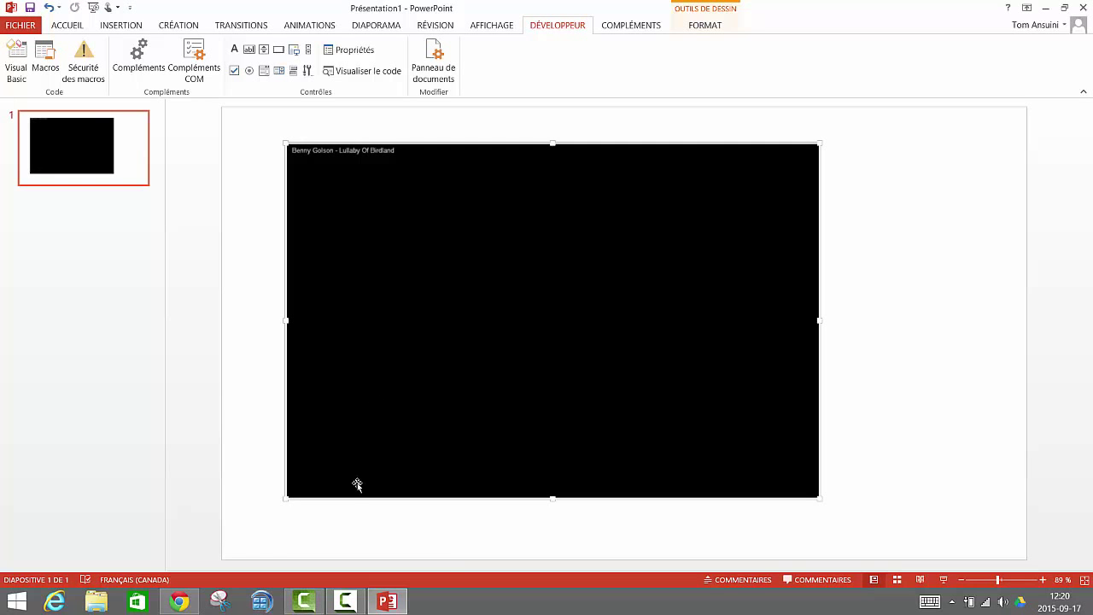